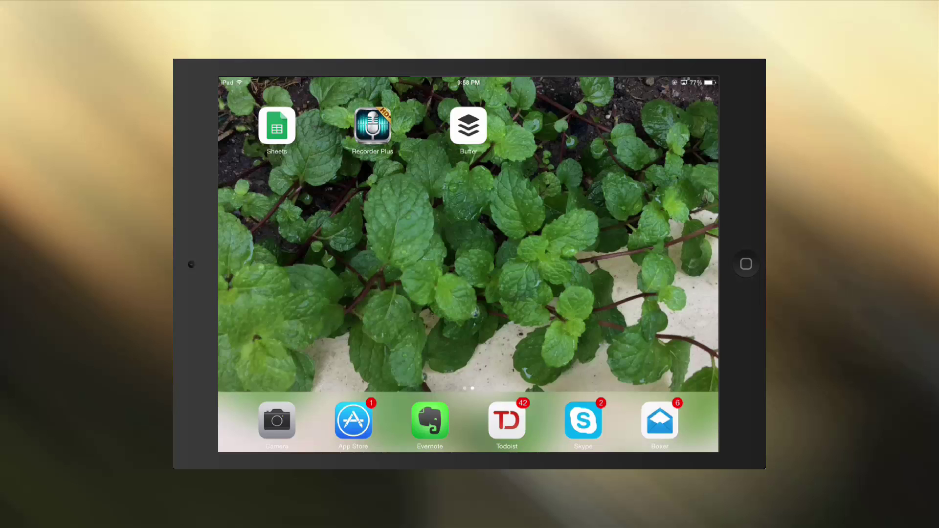
# - Launch Recorder Plus and set the recording bit depth to 32bit in settings
pyautogui.click(372, 126)
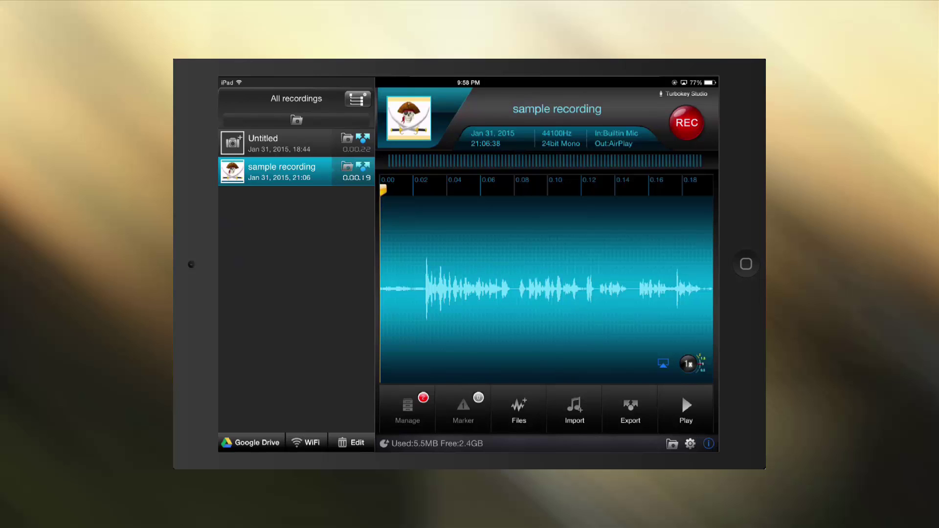
pyautogui.click(690, 444)
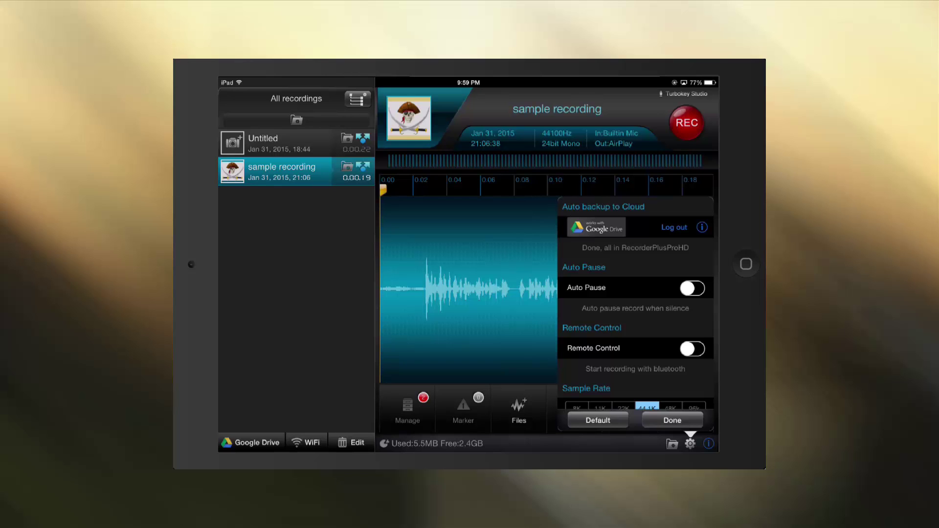
pyautogui.scroll(-3, 636, 304)
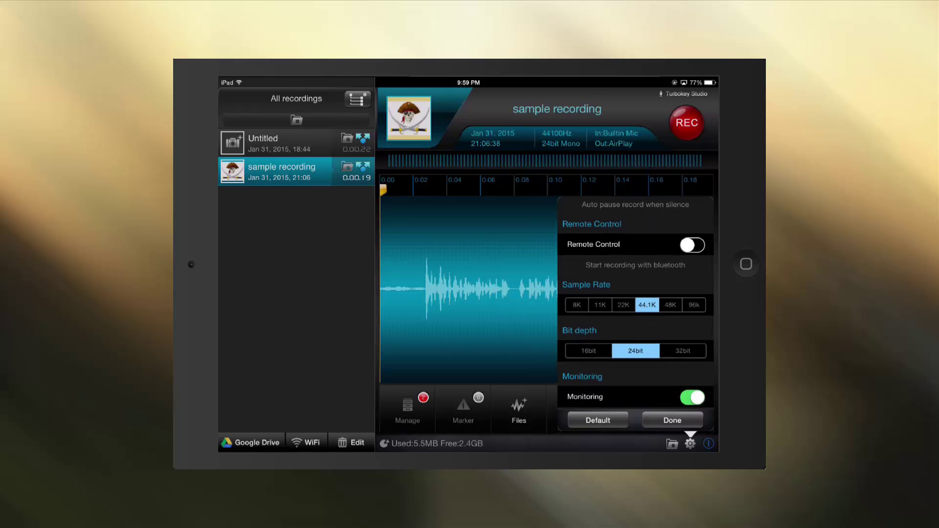
pyautogui.scroll(-2, 636, 302)
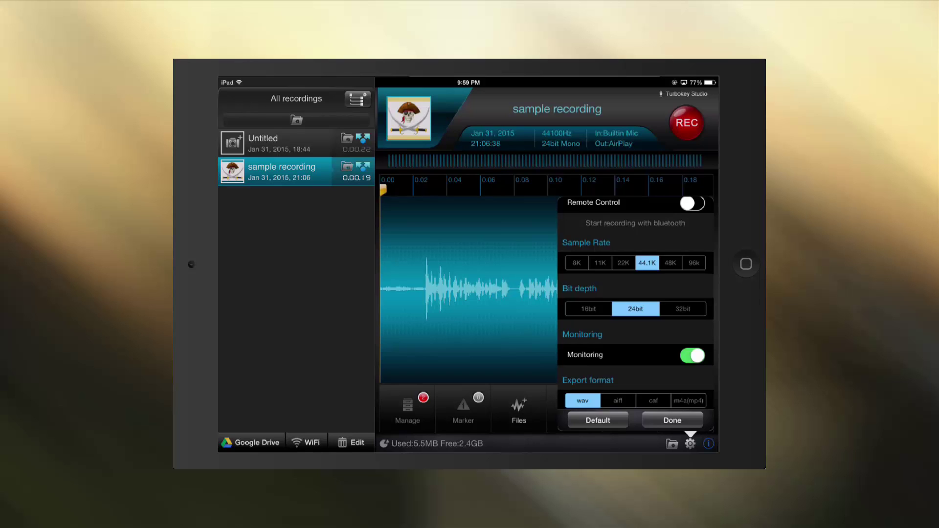
pyautogui.scroll(-1, 636, 303)
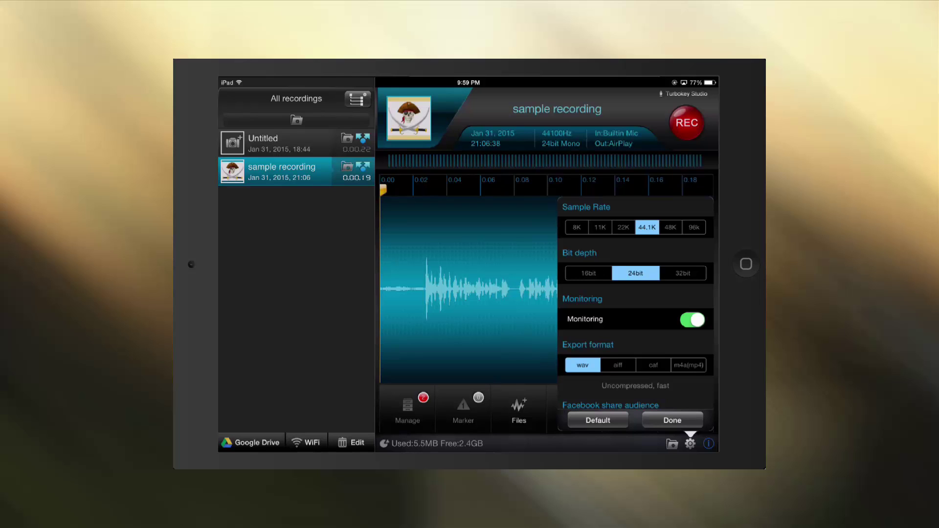
pyautogui.click(682, 273)
pyautogui.scroll(-3, 637, 308)
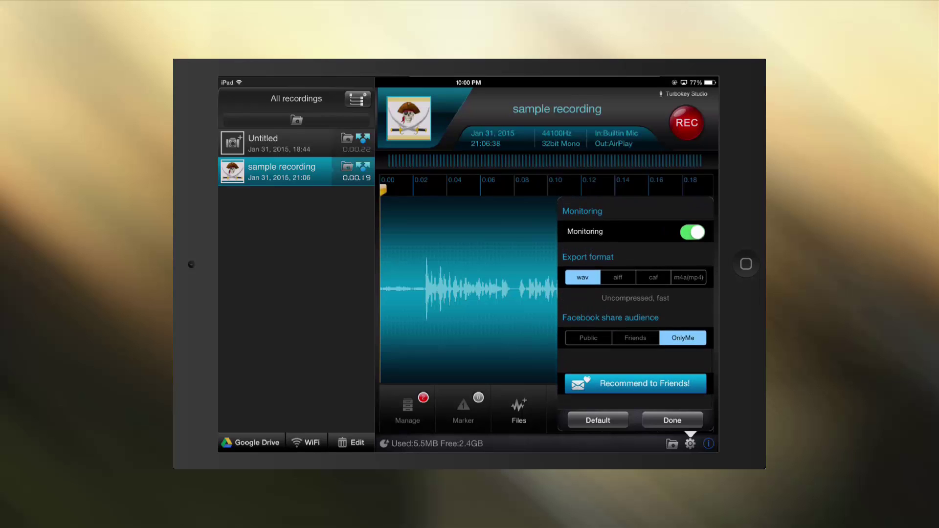
# - Close settings and capture a roughly 14-second Untitled recording
pyautogui.click(672, 420)
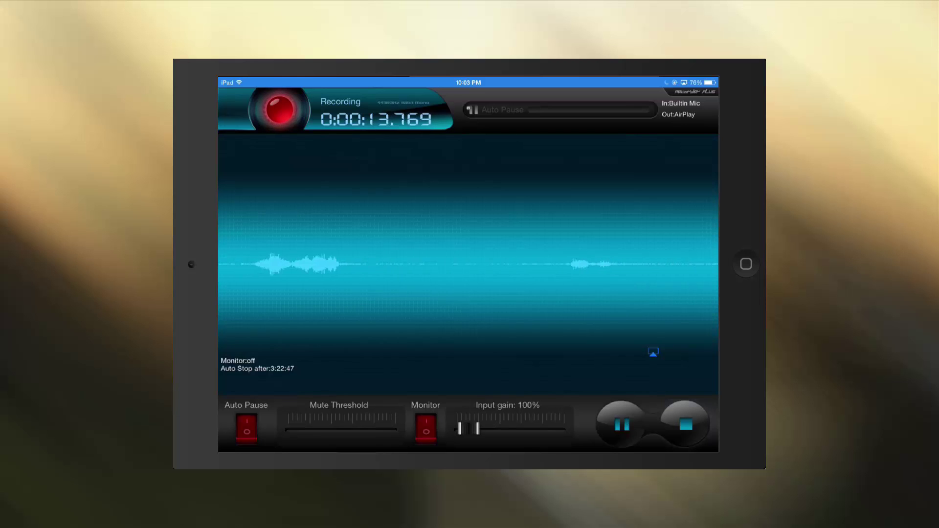
pyautogui.click(685, 424)
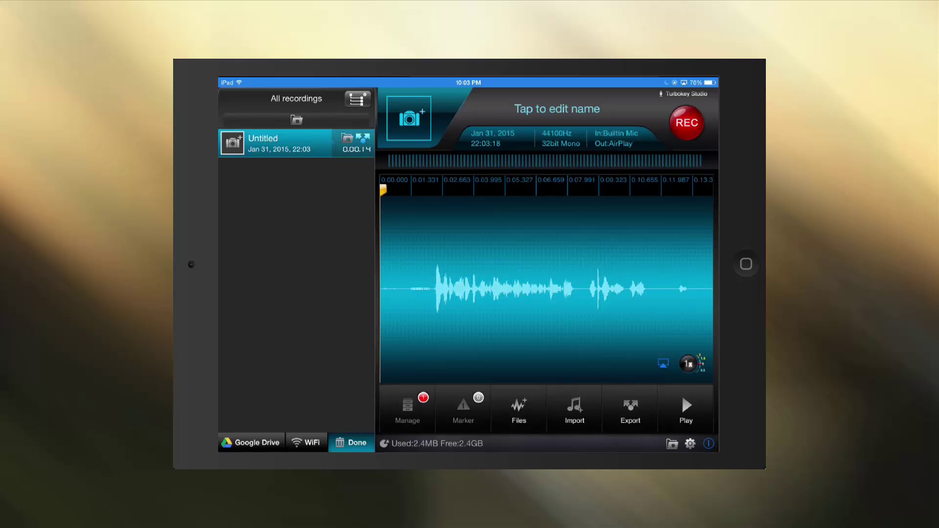
pyautogui.scroll(5, 546, 286)
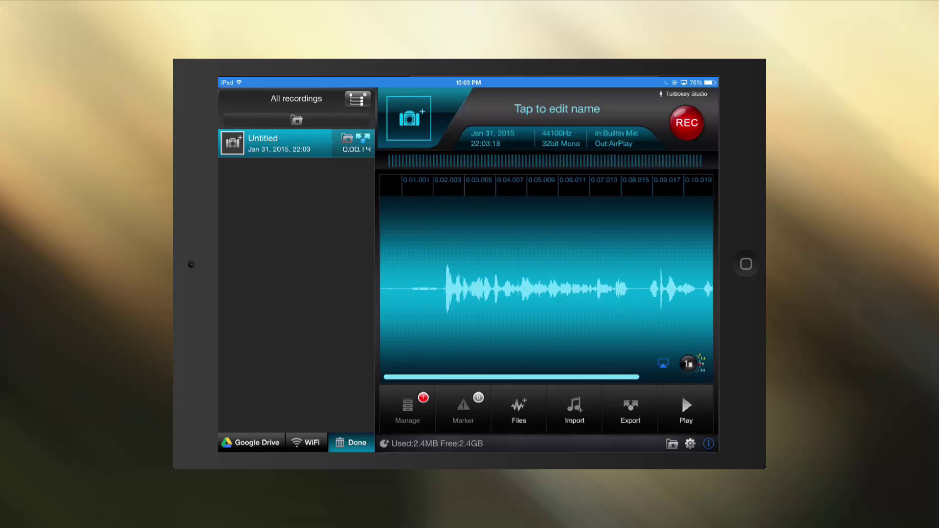
pyautogui.hscroll(-5, 546, 286)
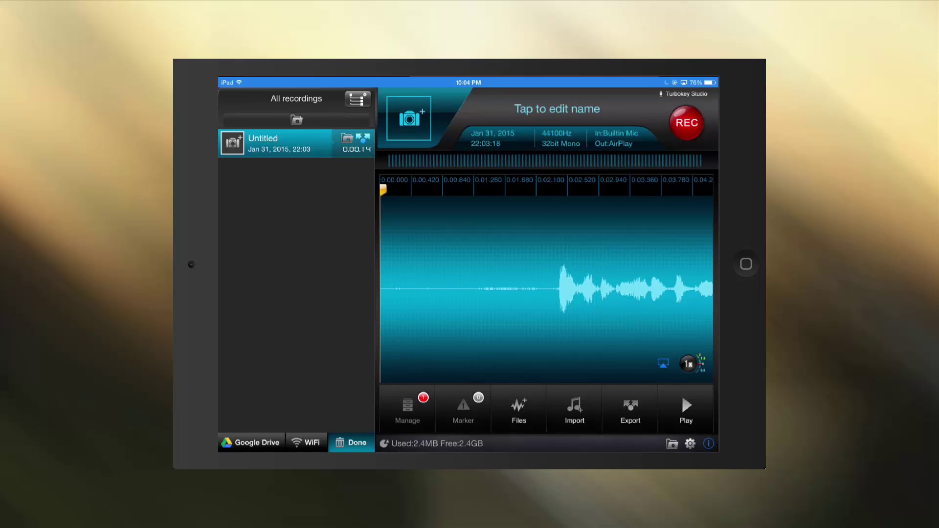
# - Find the silence by playback, then select and cut it from the recording's start
pyautogui.click(686, 410)
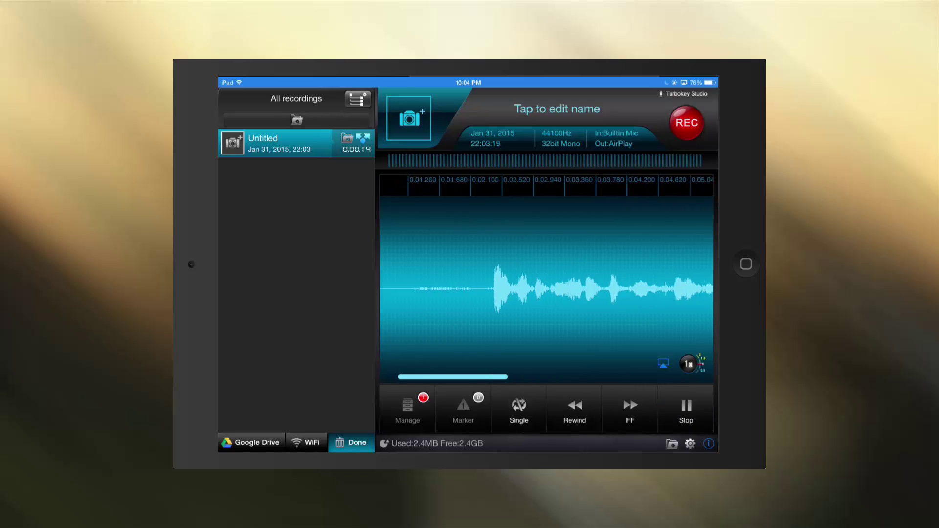
pyautogui.click(686, 410)
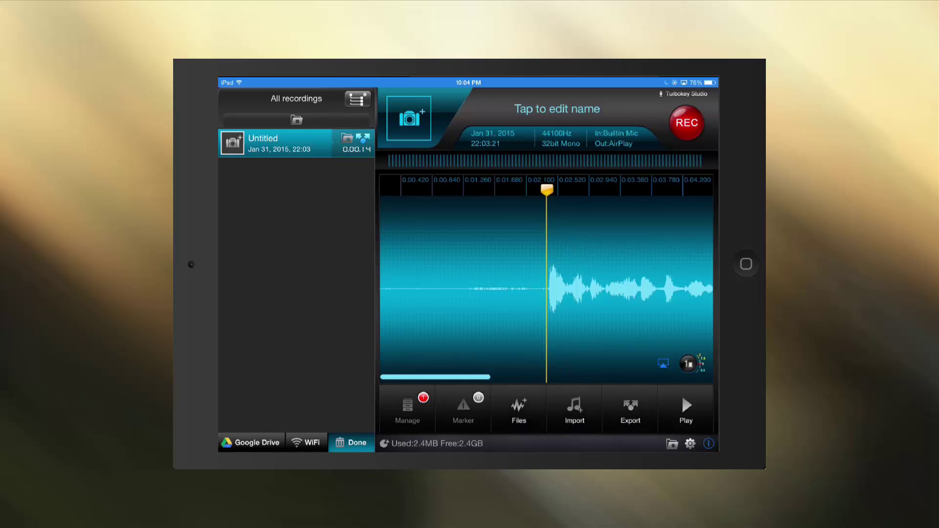
pyautogui.moveTo(547, 190); pyautogui.dragTo(381, 189)
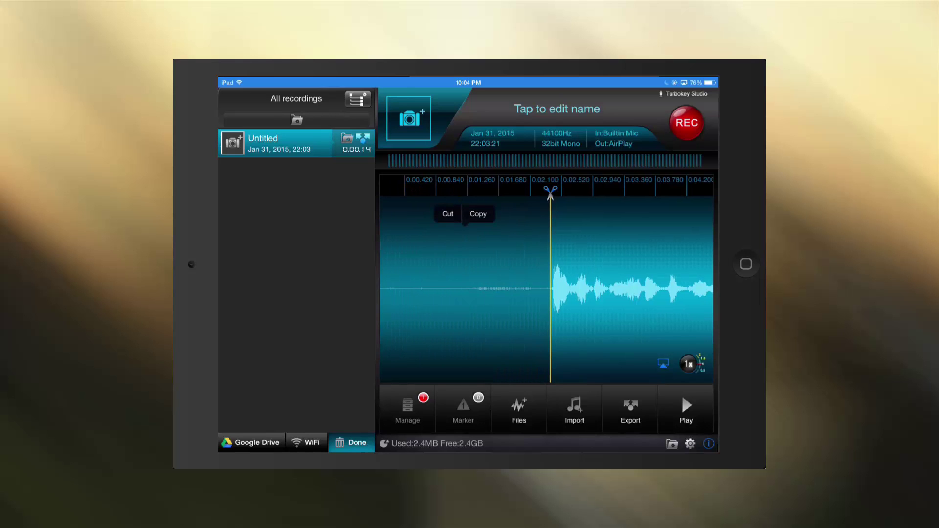
pyautogui.click(448, 213)
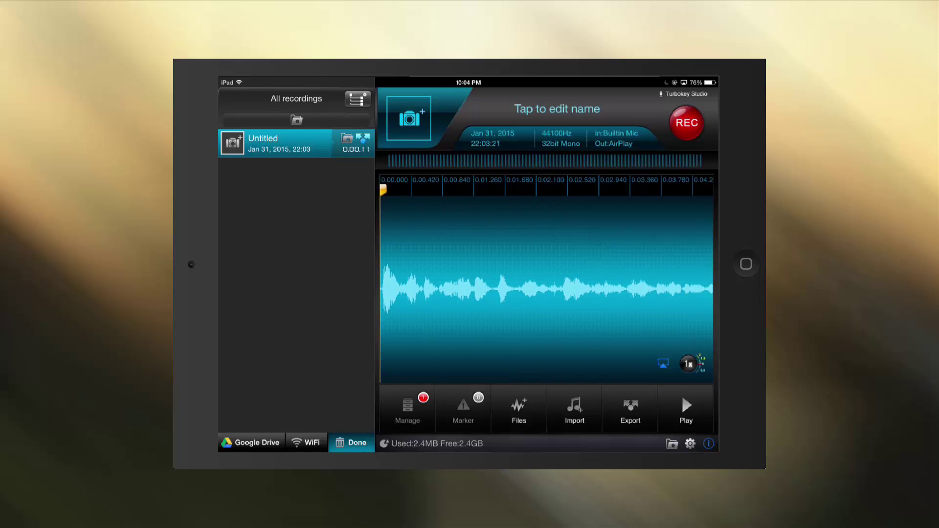
# - Play the trimmed Untitled recording and stop about nine seconds in
pyautogui.click(684, 405)
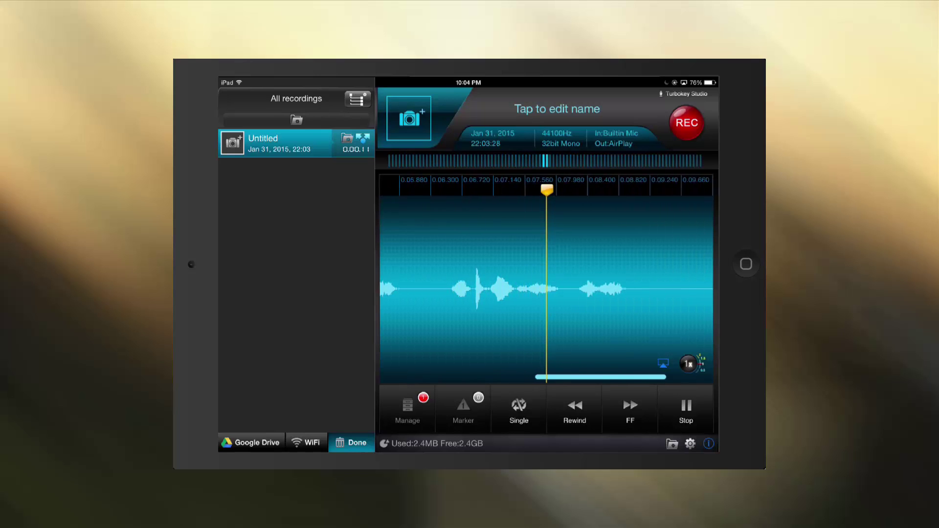
pyautogui.click(687, 411)
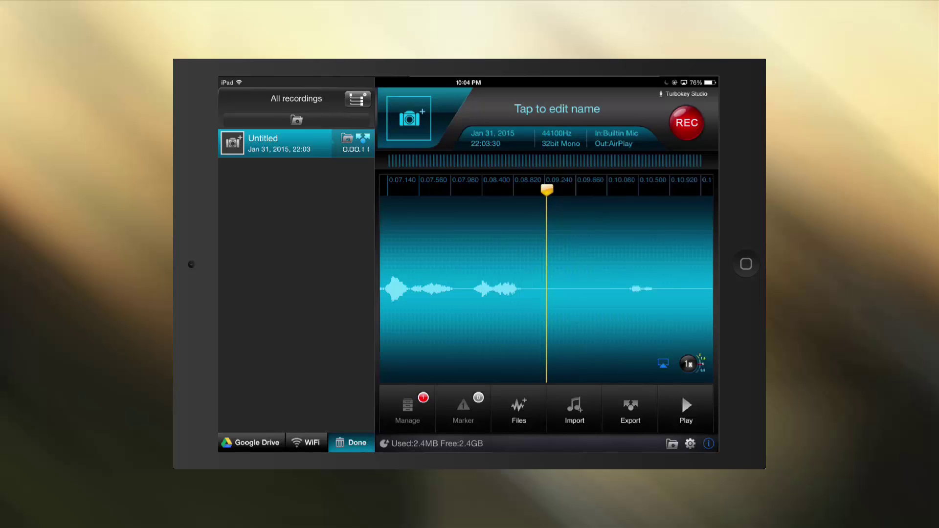
# - Export the recording through Open In... to Dropbox
pyautogui.click(630, 411)
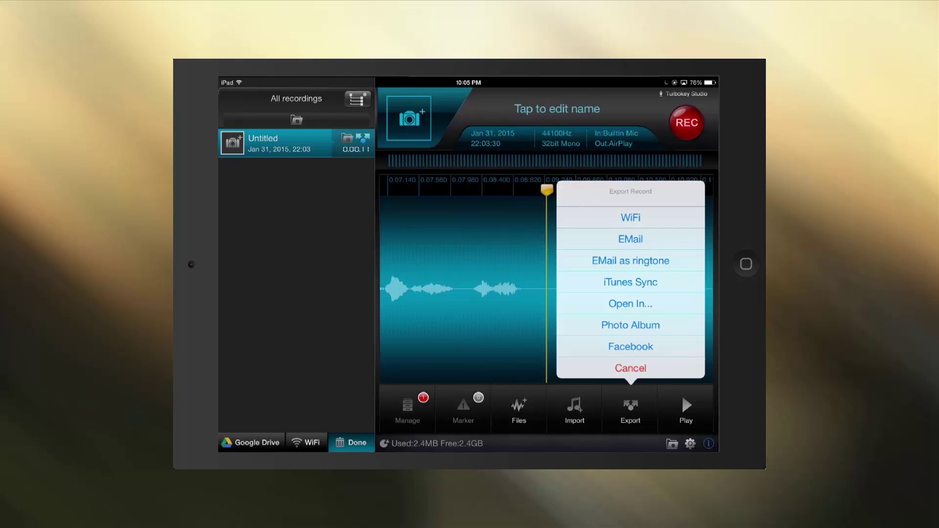
pyautogui.click(631, 303)
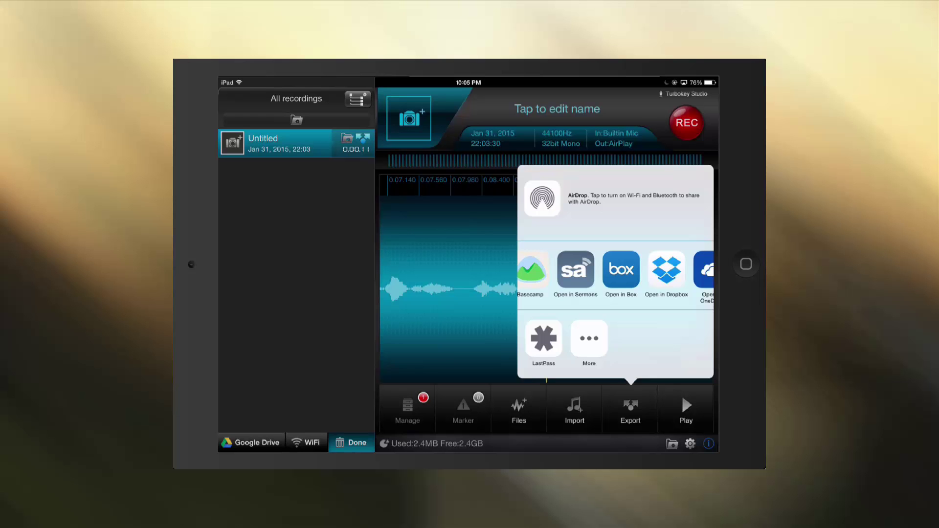
pyautogui.click(666, 270)
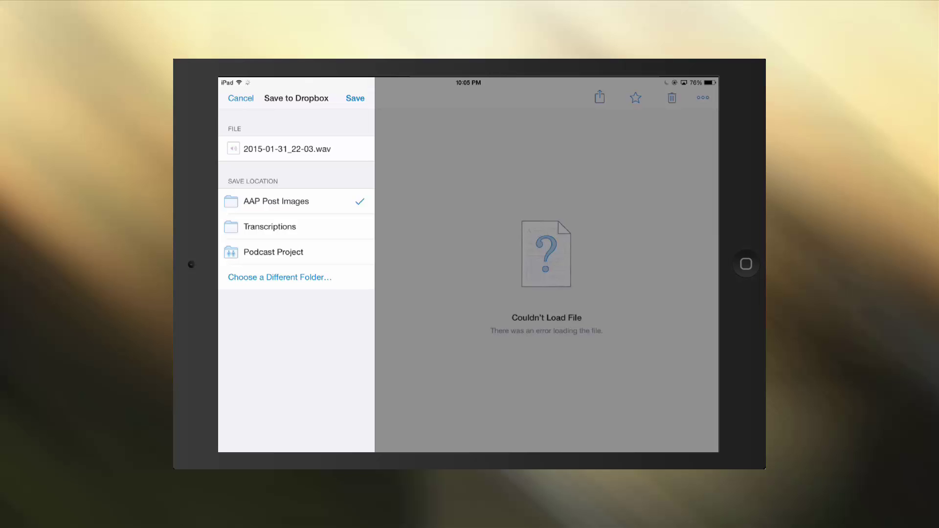
# - Rename the file to Practice.mp3 and save it to Dropbox, accepting the .mp3 type
pyautogui.click(314, 149)
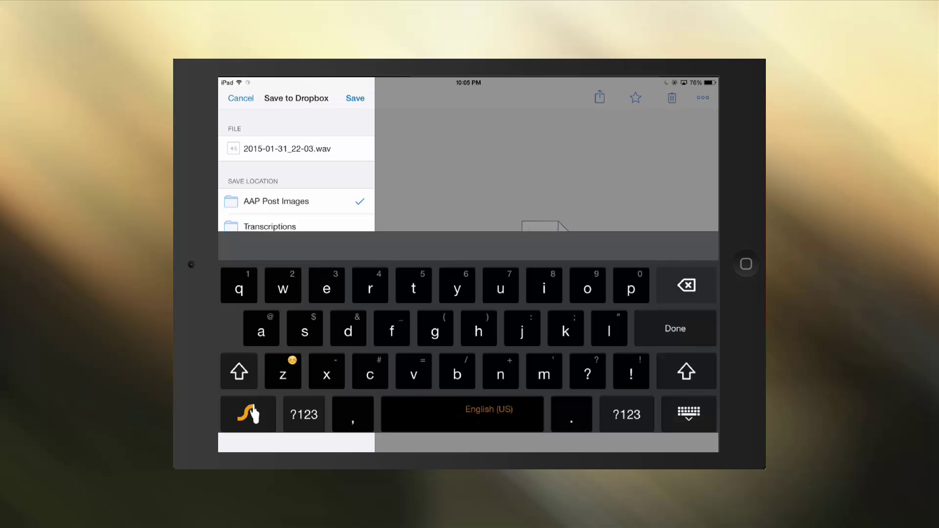
pyautogui.press('BackSpace')
pyautogui.press('BackSpace')
pyautogui.press('BackSpace')
pyautogui.press('BackSpace')
pyautogui.press('BackSpace')
pyautogui.press('BackSpace')
pyautogui.moveTo(631, 288); pyautogui.dragTo(327, 288)
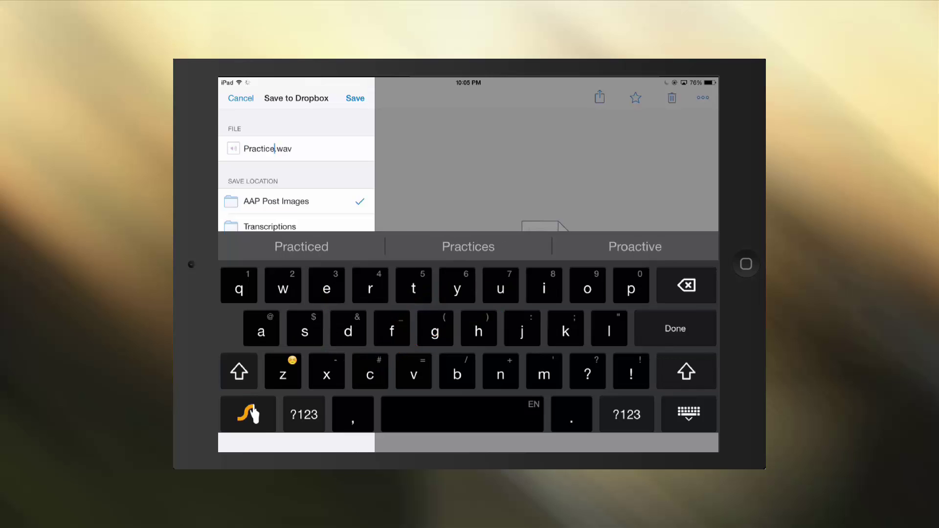
pyautogui.click(292, 149)
pyautogui.press('BackSpace')
pyautogui.press('BackSpace')
pyautogui.press('BackSpace')
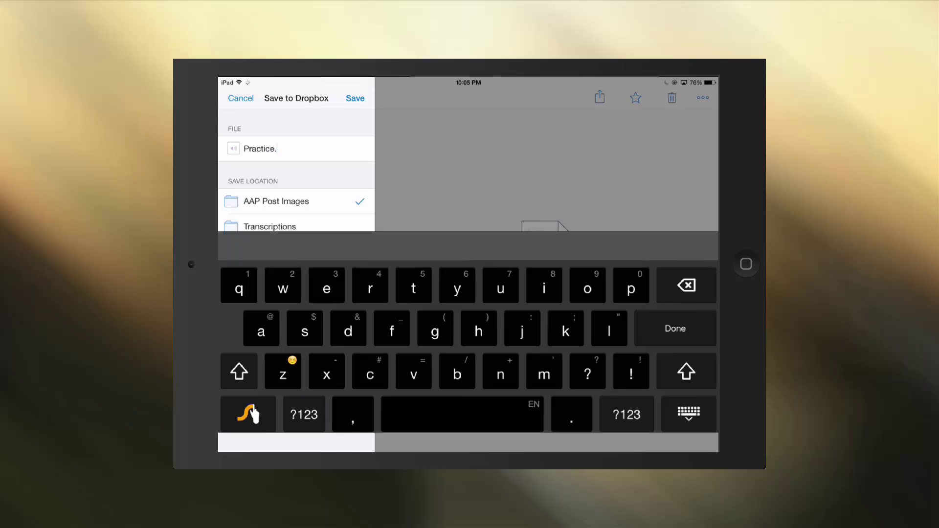
pyautogui.write('m')
pyautogui.write('p3')
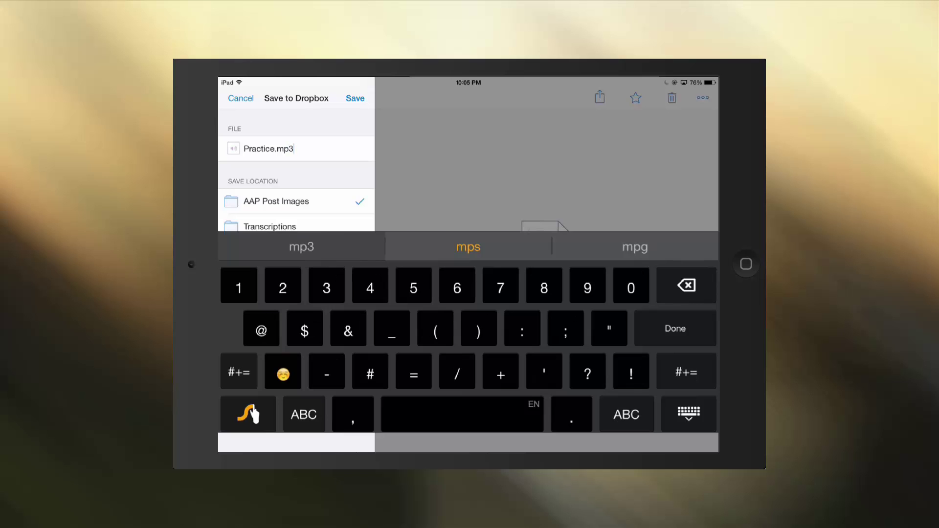
pyautogui.click(356, 98)
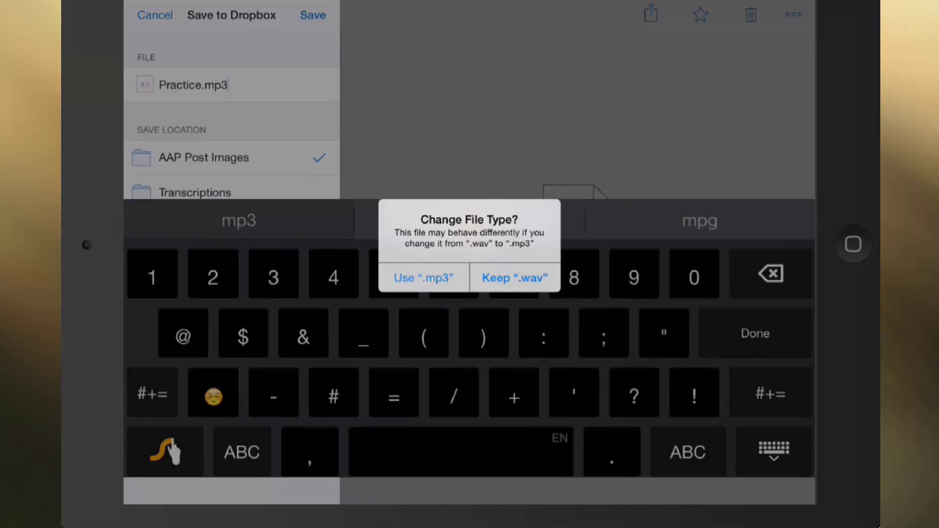
pyautogui.click(424, 278)
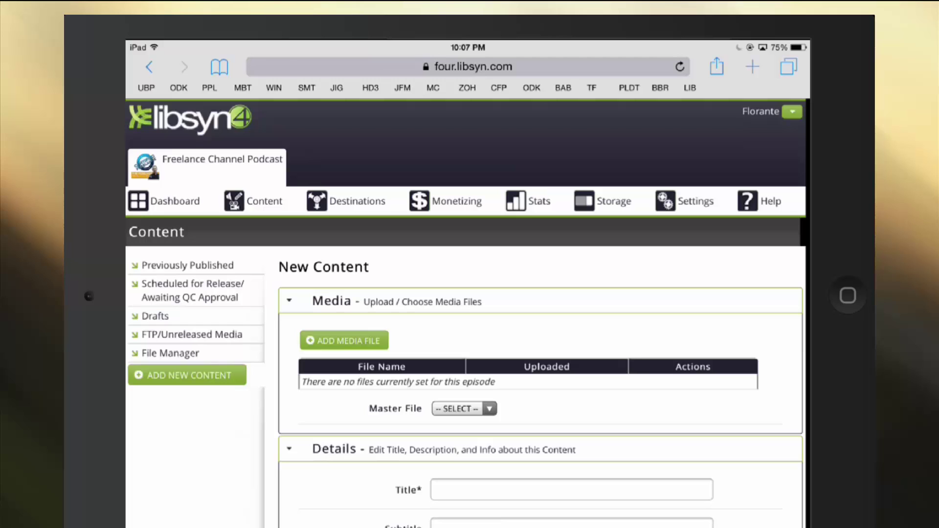
# - Bring up the Choose File Source dialog with Add Media File for the new episode
pyautogui.click(345, 340)
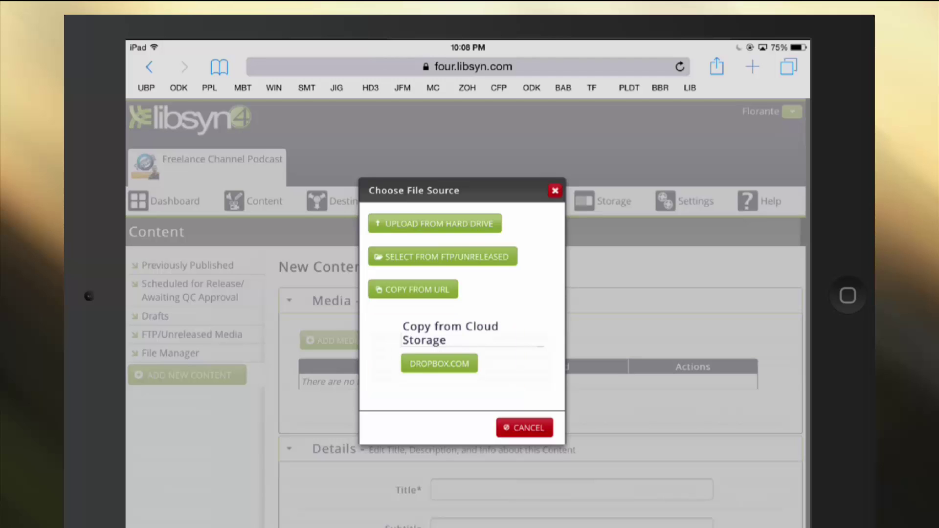
# - Pick Practice.mp3 from Dropbox's AAP Post Images folder as the episode's media
pyautogui.click(440, 364)
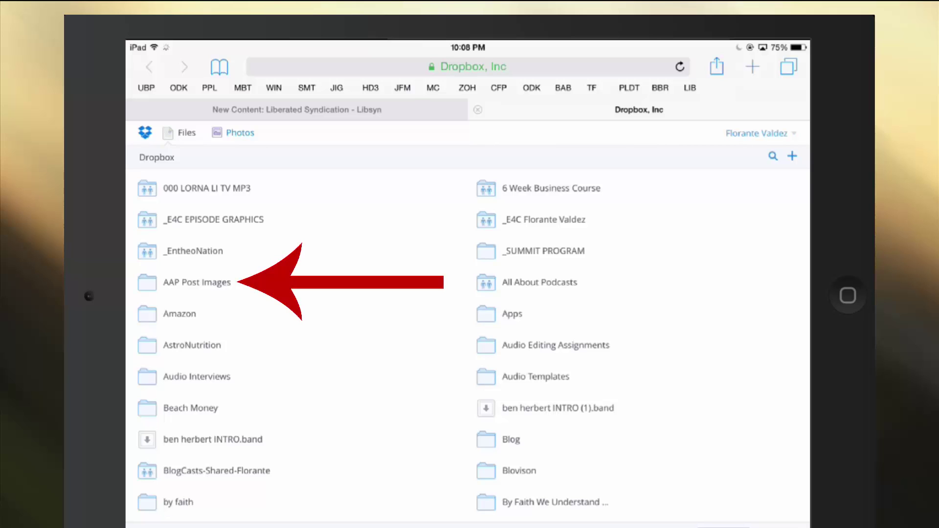
pyautogui.click(197, 282)
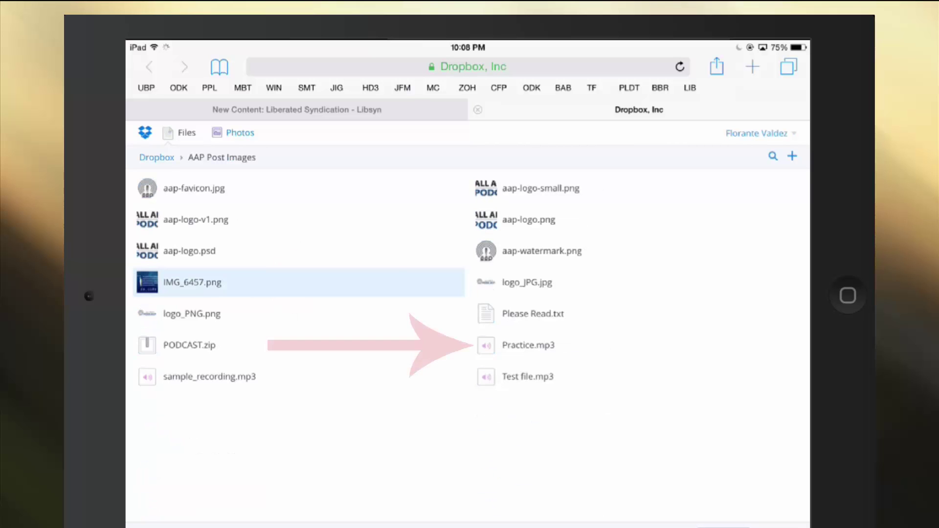
pyautogui.click(529, 345)
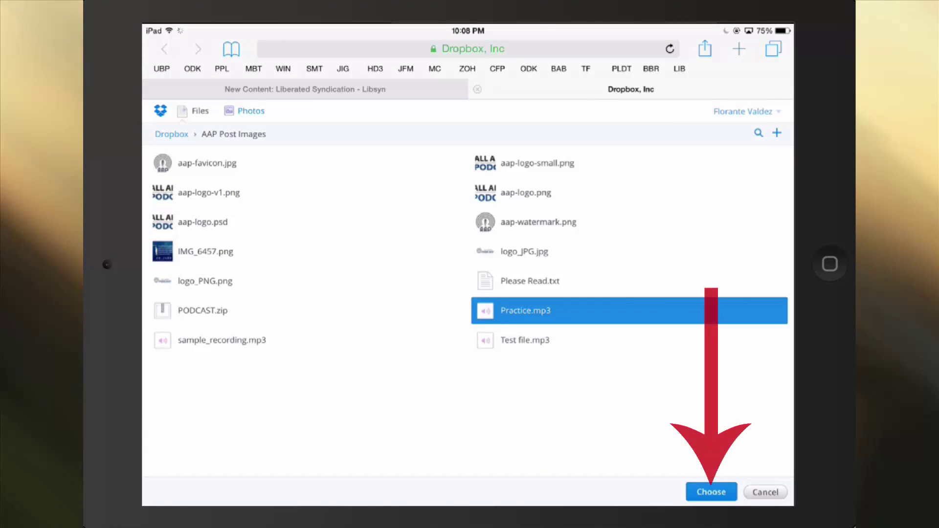
pyautogui.click(711, 492)
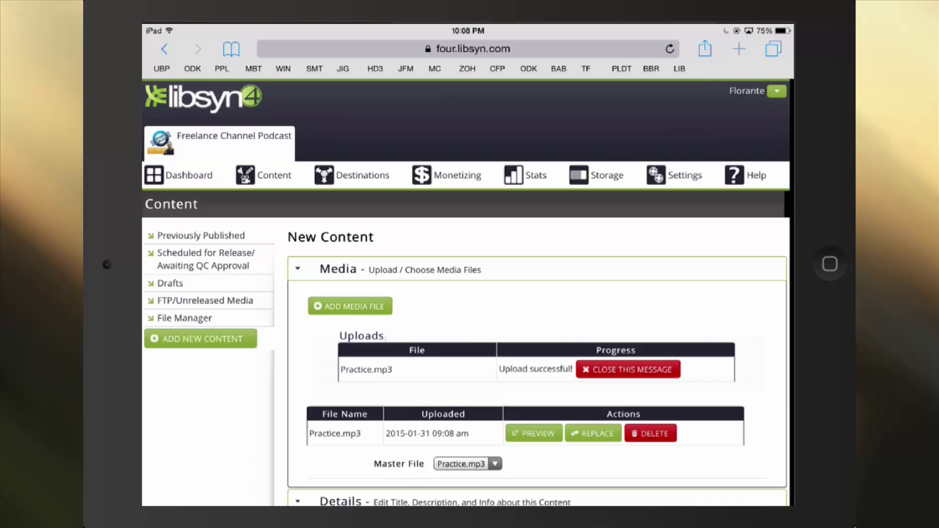
pyautogui.scroll(-5, 466, 265)
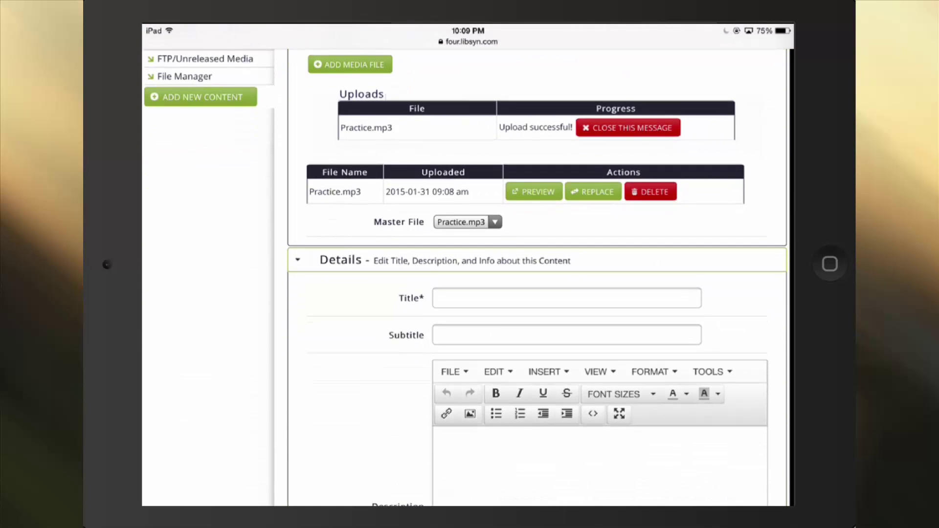
# - Title the episode 'Practice episode'
pyautogui.click(566, 297)
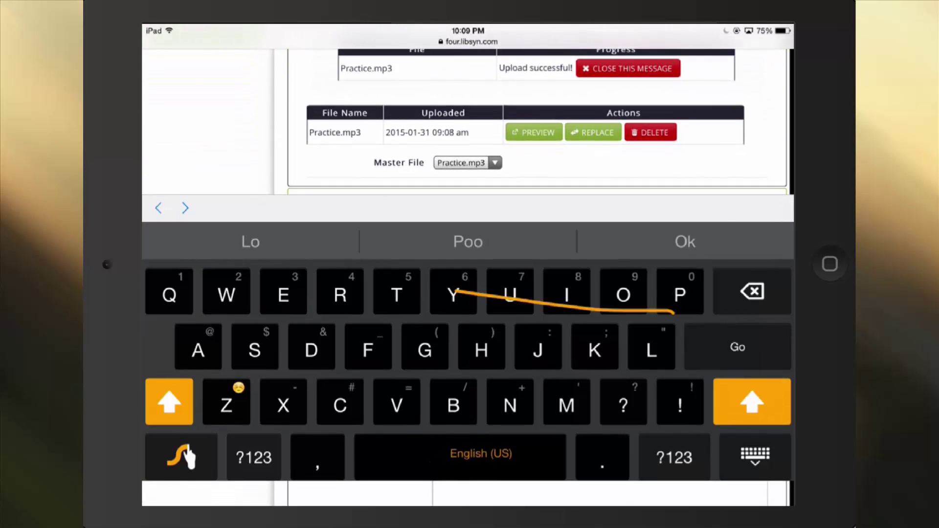
pyautogui.moveTo(676, 309); pyautogui.dragTo(273, 287)
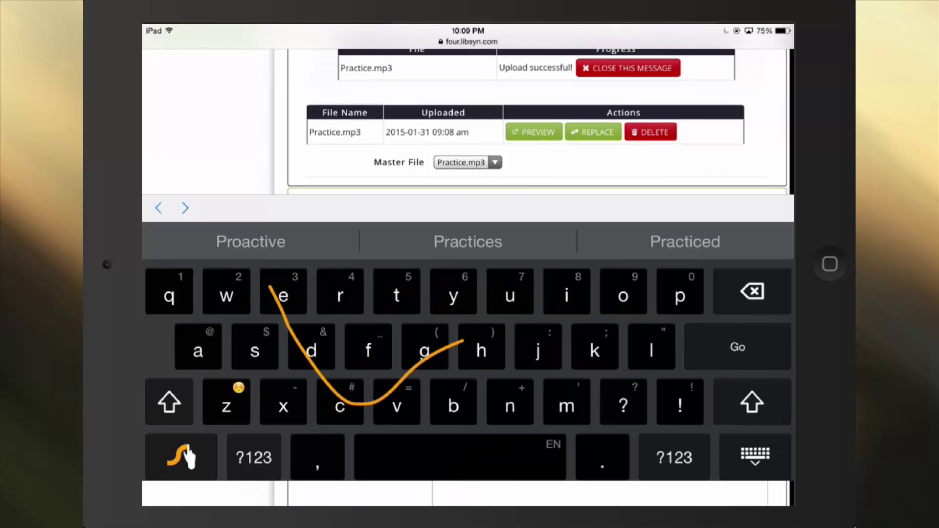
pyautogui.moveTo(283, 295); pyautogui.dragTo(283, 295)
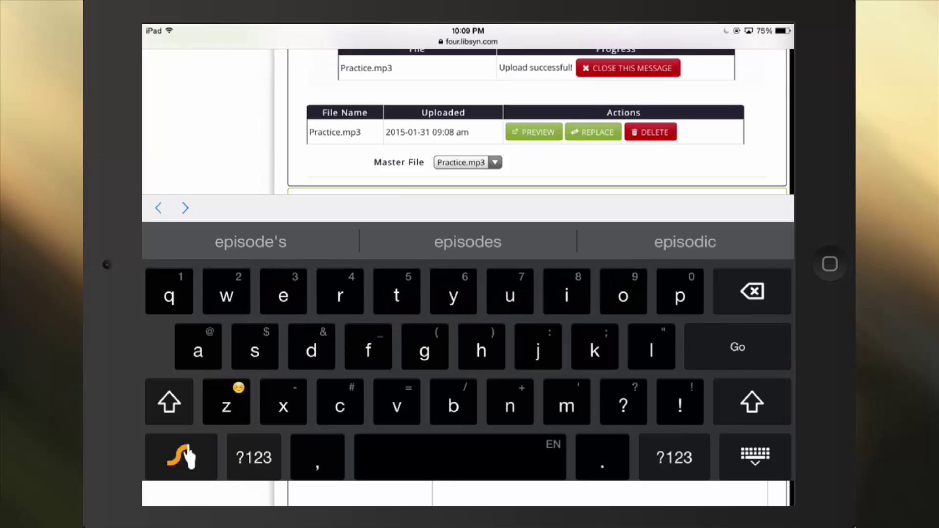
pyautogui.press('Return')
pyautogui.scroll(-5, 536, 294)
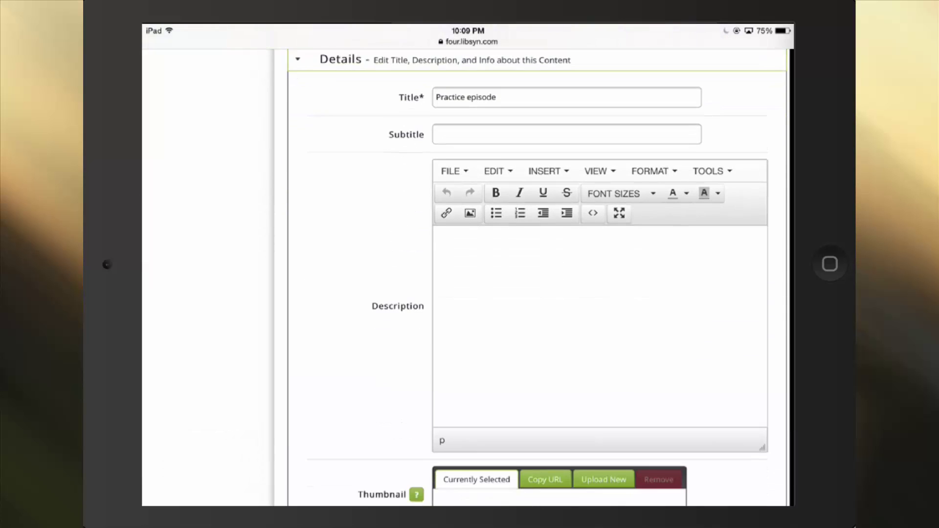
# - Enter 'Practice episode description' as the episode description
pyautogui.click(601, 294)
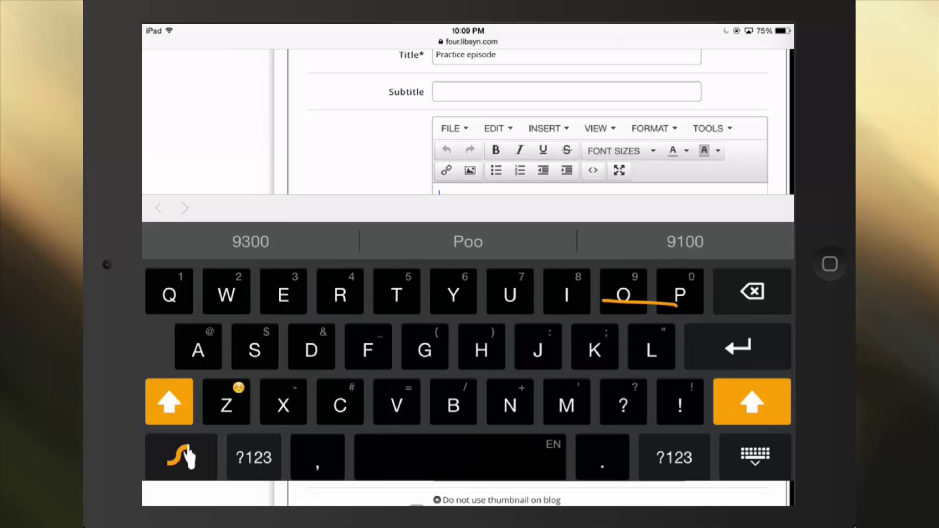
pyautogui.moveTo(680, 297)
pyautogui.mouseDown()
pyautogui.moveTo(407, 283)
pyautogui.moveTo(283, 295)
pyautogui.moveTo(558, 310)
pyautogui.moveTo(283, 295)
pyautogui.mouseUp()
pyautogui.moveTo(297, 327)
pyautogui.mouseDown()
pyautogui.moveTo(303, 371)
pyautogui.moveTo(598, 276)
pyautogui.moveTo(514, 407)
pyautogui.mouseUp()
pyautogui.click(756, 455)
pyautogui.scroll(-3, 538, 294)
pyautogui.scroll(-1, 538, 294)
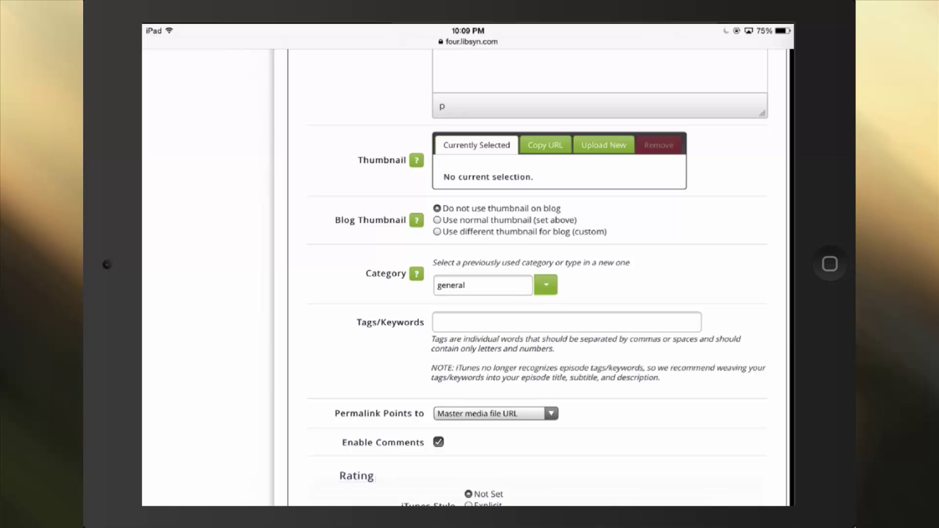
# - Look over the Upload New and Copy URL thumbnail options without adding an image
pyautogui.click(603, 145)
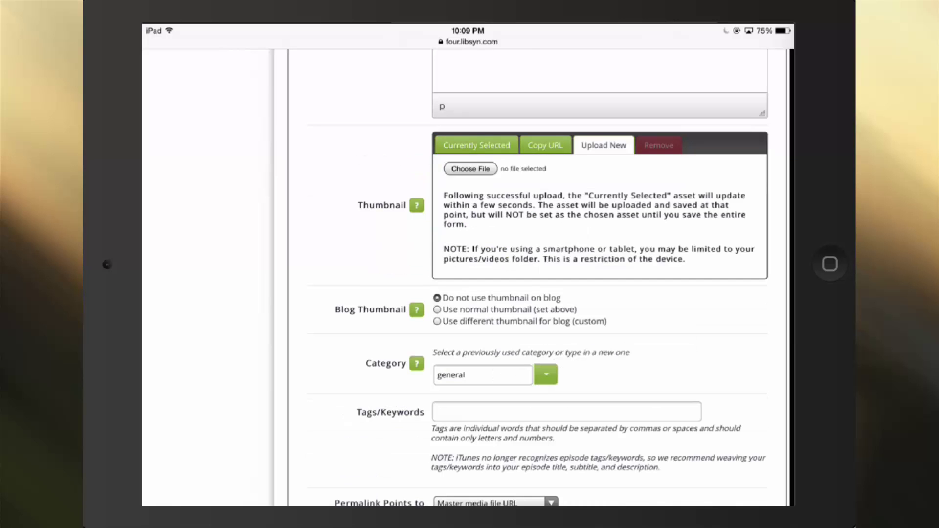
pyautogui.click(545, 145)
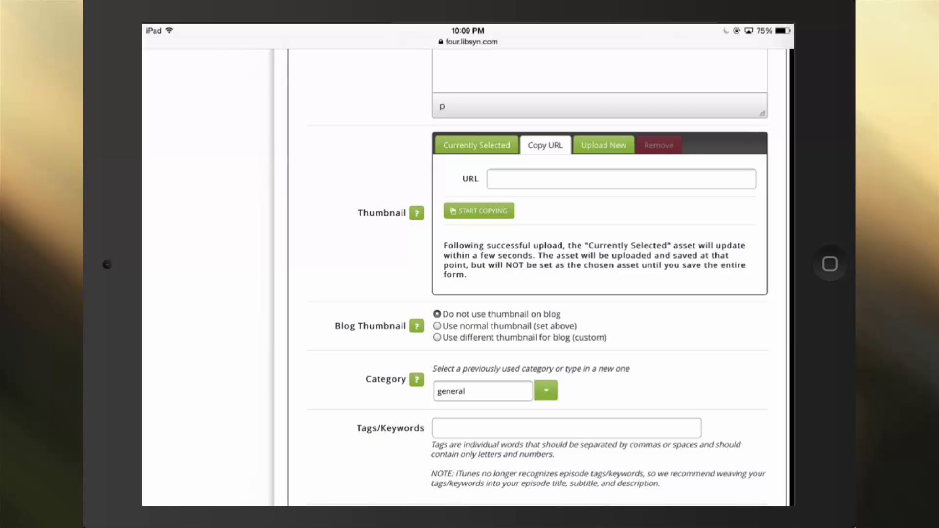
pyautogui.scroll(-5, 535, 279)
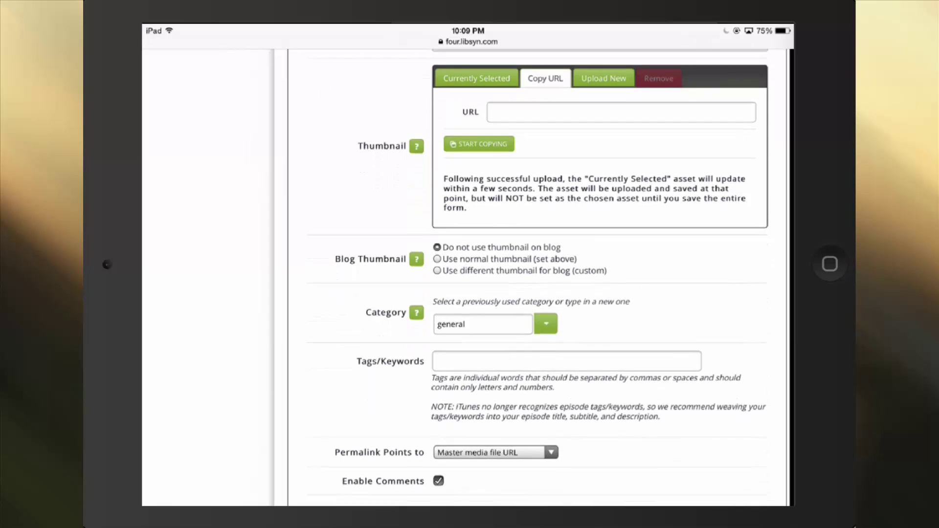
pyautogui.scroll(5, 536, 279)
pyautogui.scroll(5, 536, 279)
pyautogui.scroll(5, 536, 279)
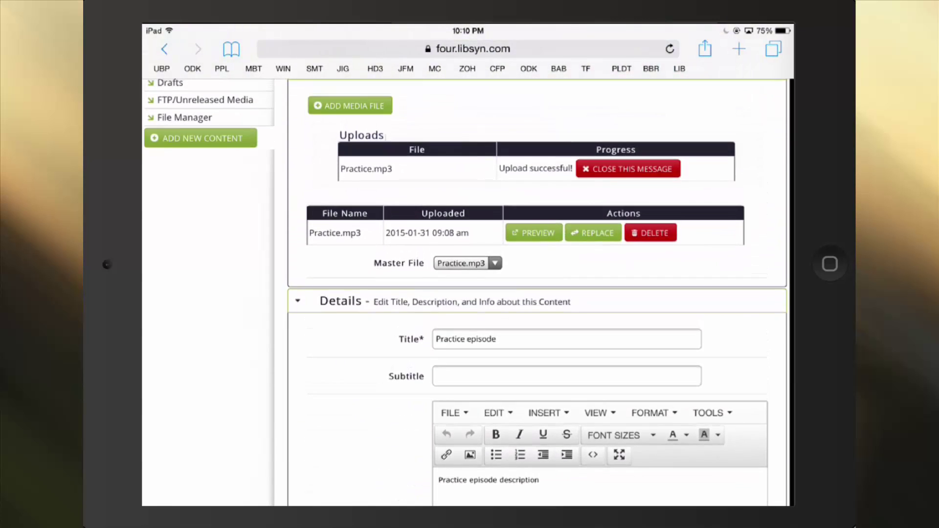
pyautogui.scroll(-5, 536, 278)
pyautogui.scroll(-4, 536, 279)
pyautogui.scroll(-10, 535, 280)
pyautogui.scroll(-3, 535, 279)
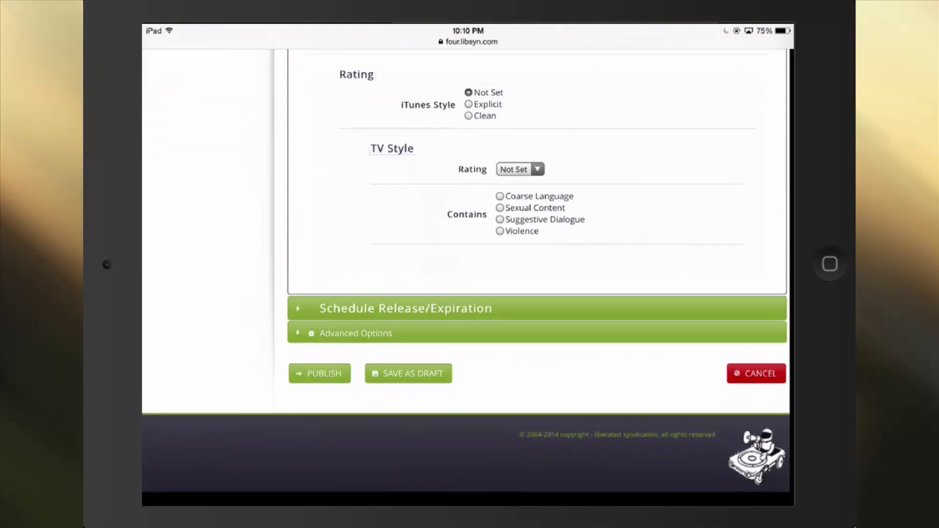